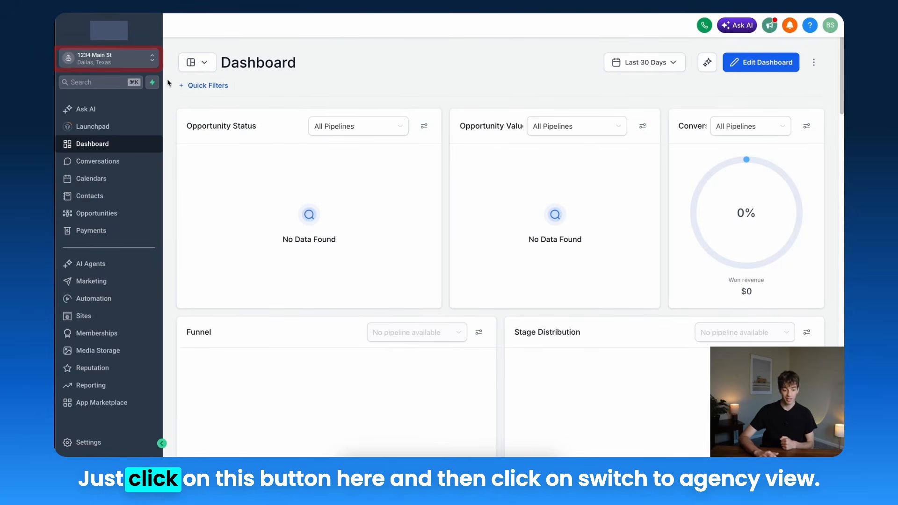
Step: Switch to agency view and open the sub-account's Manage Client page at its Calendar Settings
{"action": "left_click", "coordinate": [152, 58]}
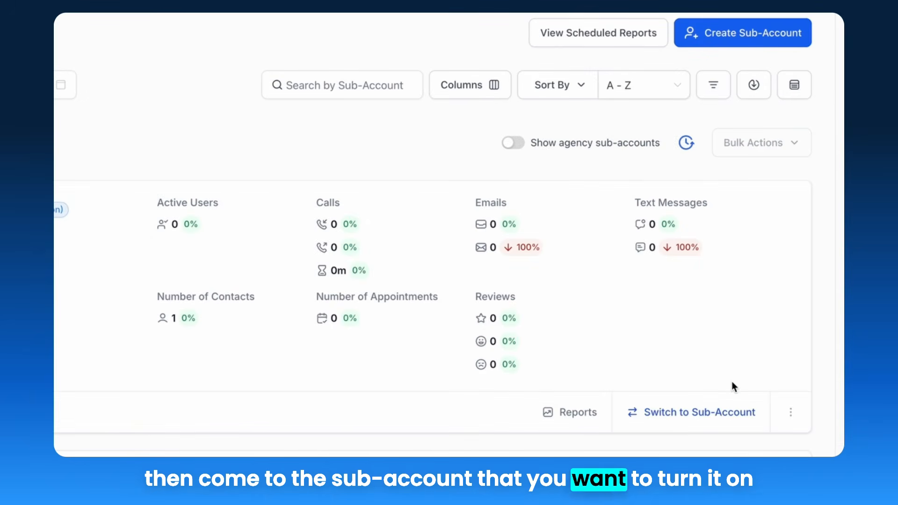
{"action": "left_click", "coordinate": [790, 412]}
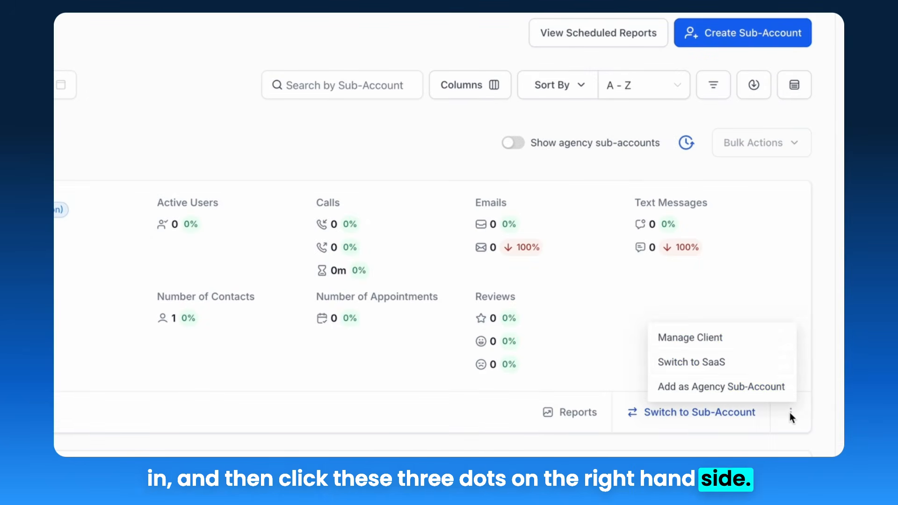
{"action": "left_click", "coordinate": [725, 339]}
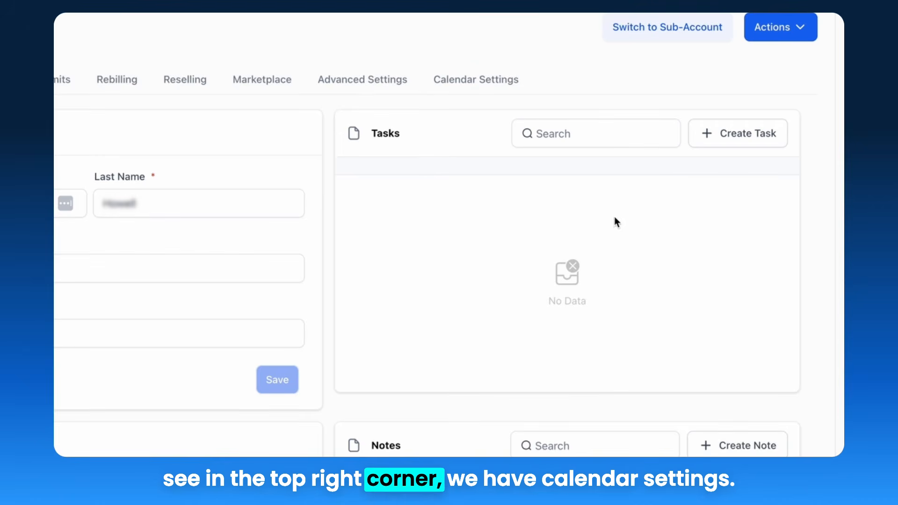
{"action": "left_click", "coordinate": [482, 78]}
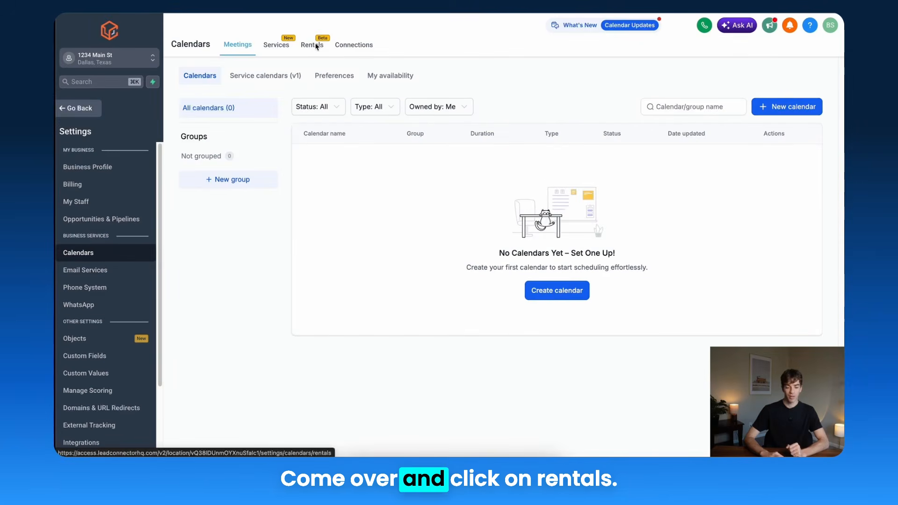
Step: Open the Rentals section and start a new listing named Green Jetski
{"action": "left_click", "coordinate": [313, 46]}
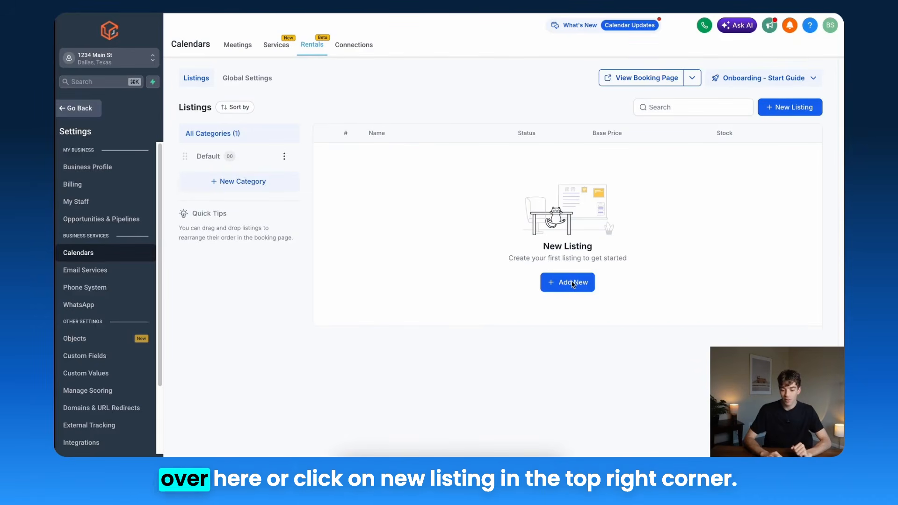
{"action": "left_click", "coordinate": [793, 109]}
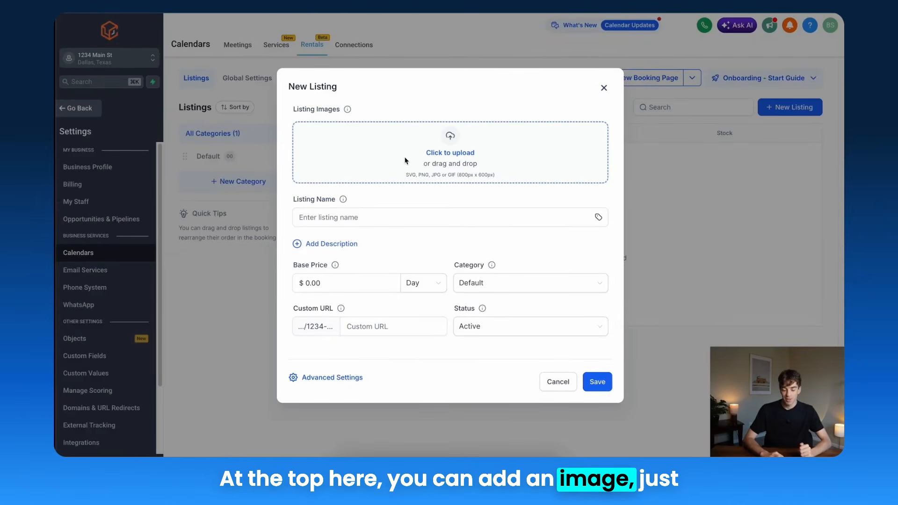
{"action": "left_click", "coordinate": [339, 218]}
{"action": "type", "text": "Green Jetski"}
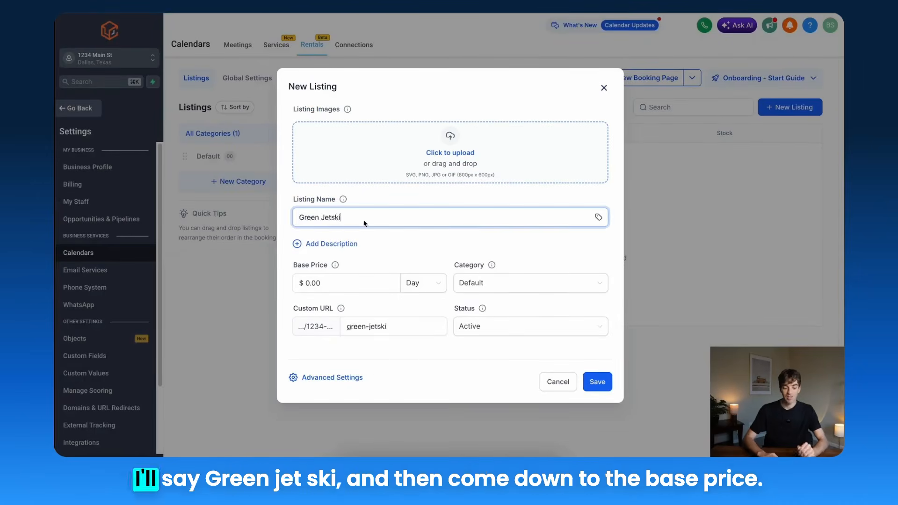
Step: Set the listing's base price to $100 per Hour
{"action": "left_click", "coordinate": [329, 281]}
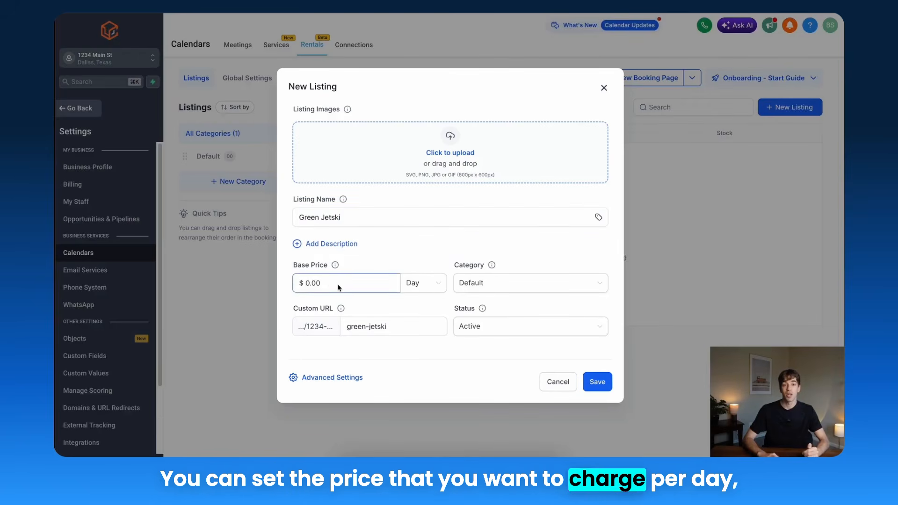
{"action": "left_click", "coordinate": [412, 289]}
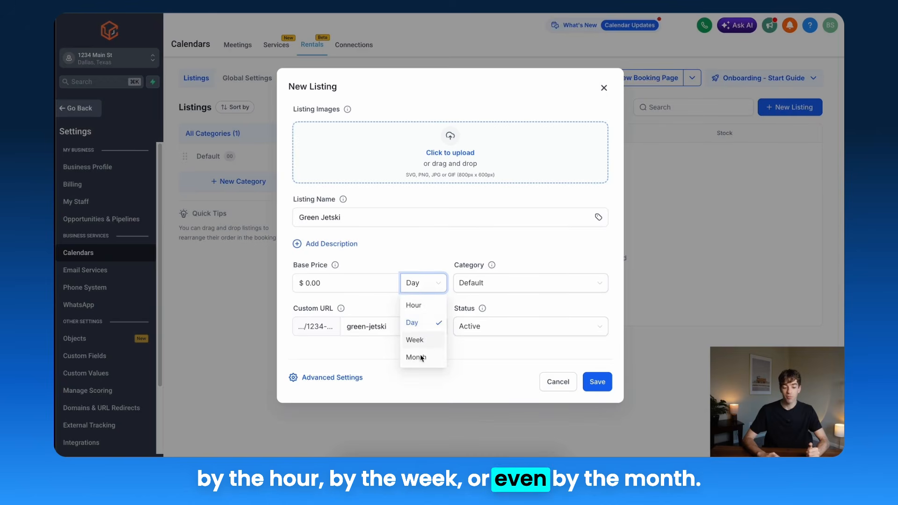
{"action": "left_click", "coordinate": [415, 307]}
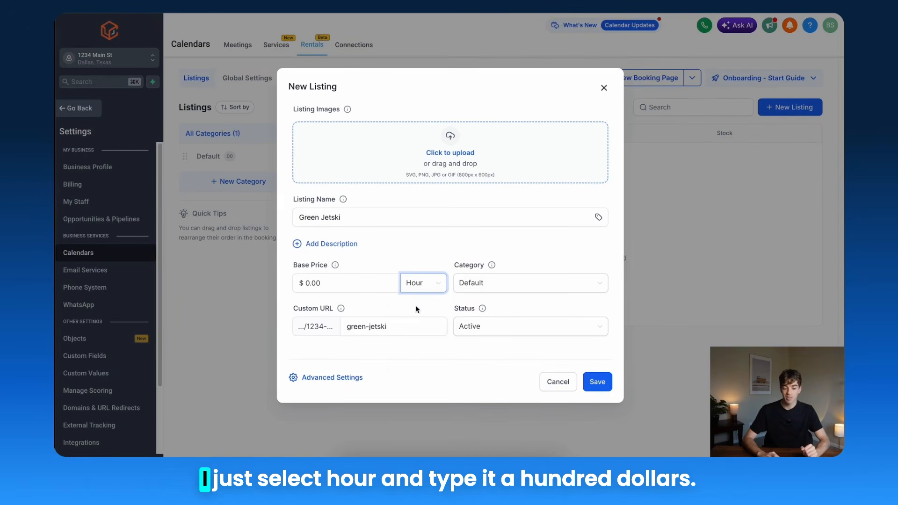
{"action": "left_click", "coordinate": [344, 287]}
{"action": "type", "text": "100"}
{"action": "left_click", "coordinate": [513, 267]}
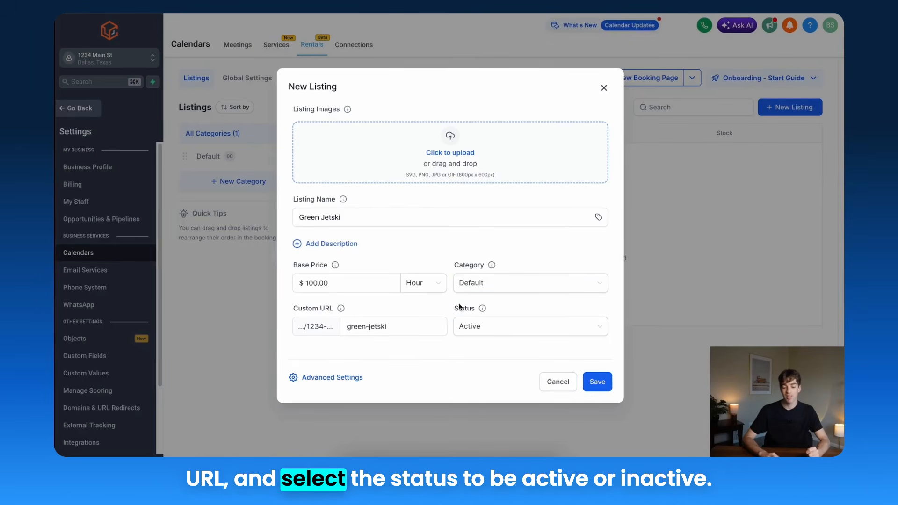
Step: Set the listing status to Active and save the new listing
{"action": "left_click", "coordinate": [497, 325]}
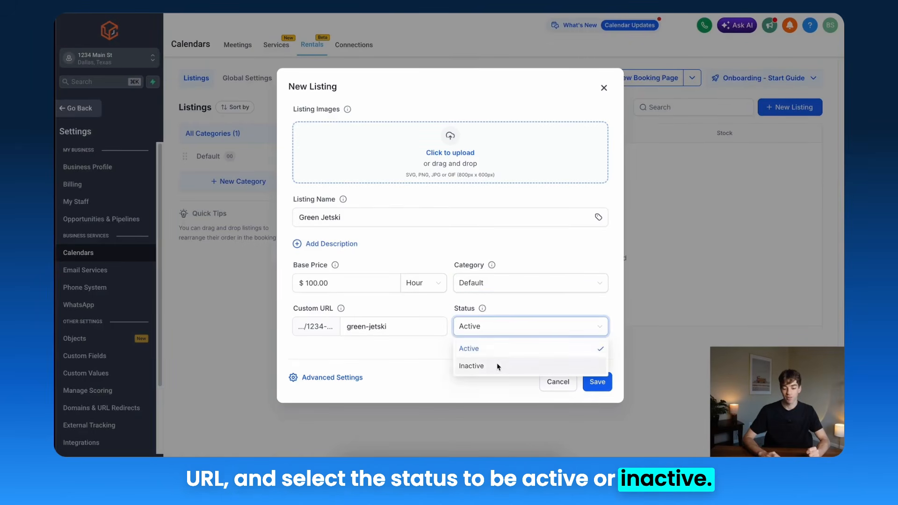
{"action": "left_click", "coordinate": [497, 347]}
{"action": "left_click", "coordinate": [594, 380]}
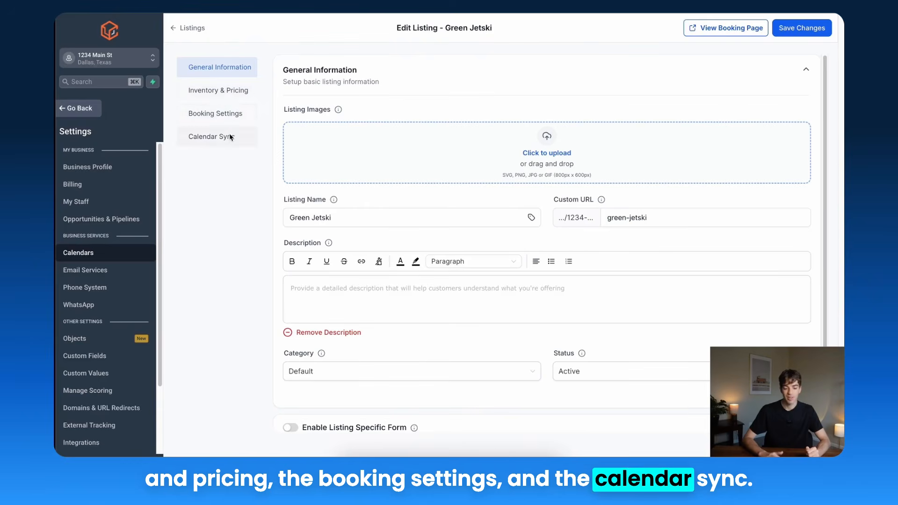
Step: Open the listing's Inventory & Pricing section and enable Seasonal Pricing
{"action": "left_click", "coordinate": [213, 98]}
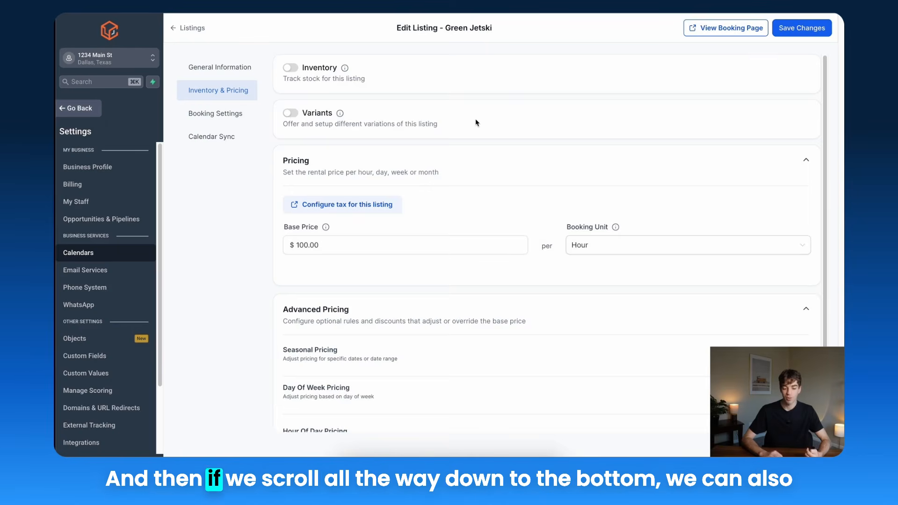
{"action": "scroll", "coordinate": [476, 122], "scroll_direction": "down", "scroll_amount": 2}
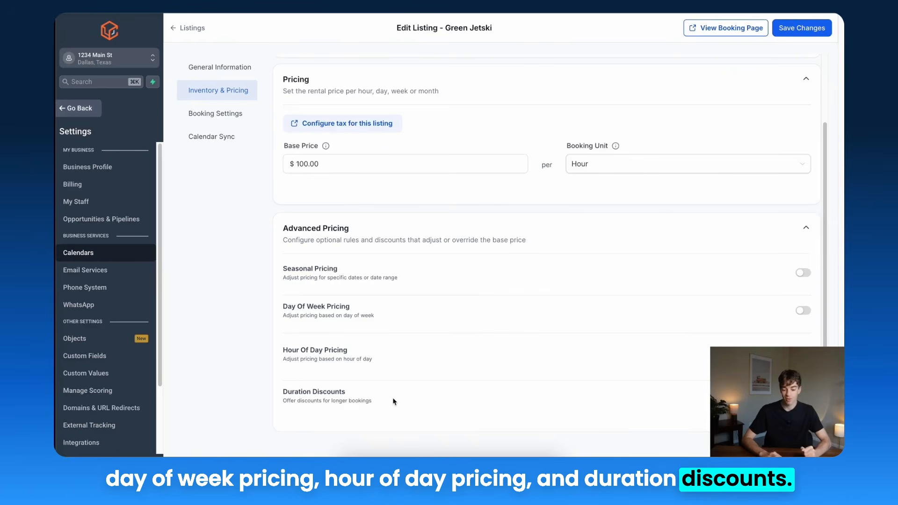
{"action": "left_click", "coordinate": [803, 274]}
{"action": "scroll", "coordinate": [803, 274], "scroll_direction": "down", "scroll_amount": 1}
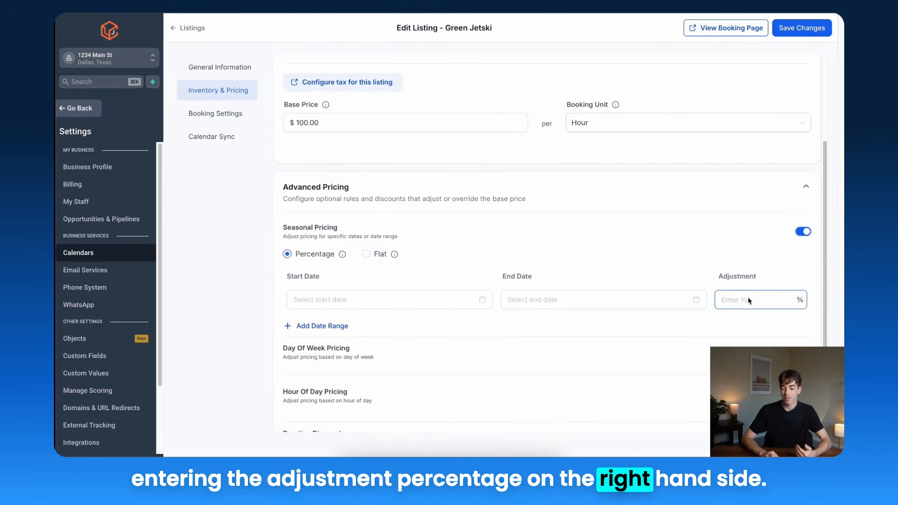
Step: Review the Booking Settings and Calendar Sync sections, then save the listing changes
{"action": "left_click", "coordinate": [214, 118]}
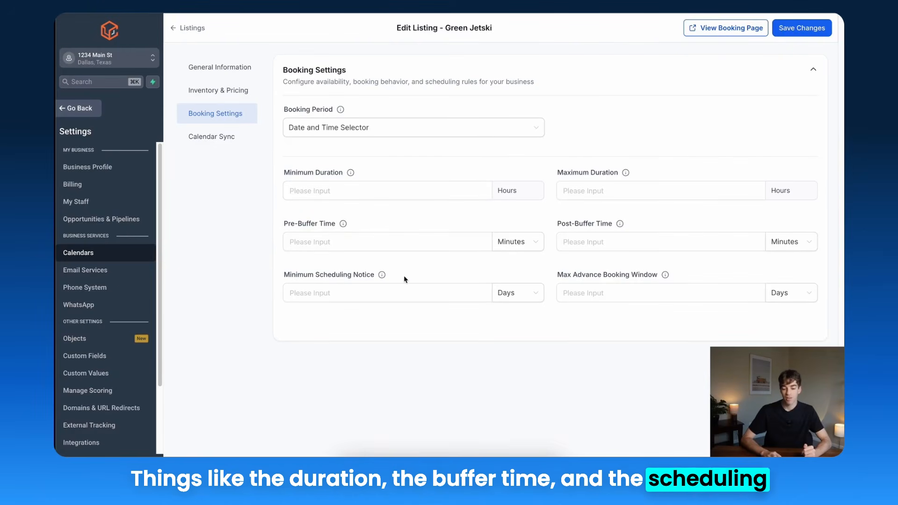
{"action": "left_click", "coordinate": [208, 139]}
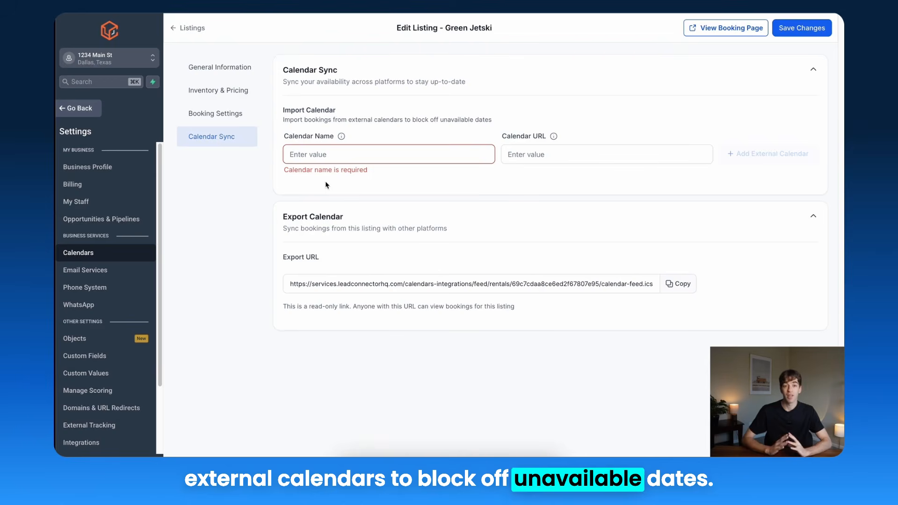
{"action": "left_click", "coordinate": [796, 29]}
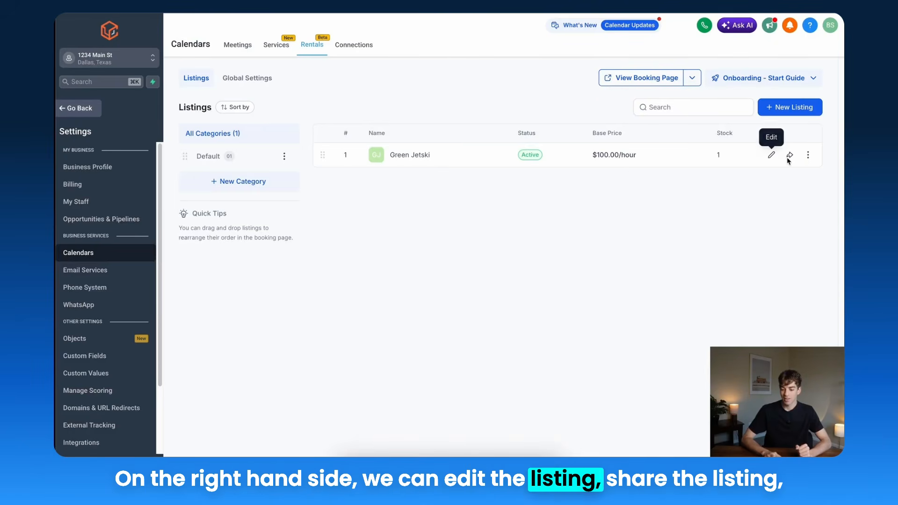
Step: Open the public booking page and view the Green Jetski listing details
{"action": "left_click", "coordinate": [808, 155]}
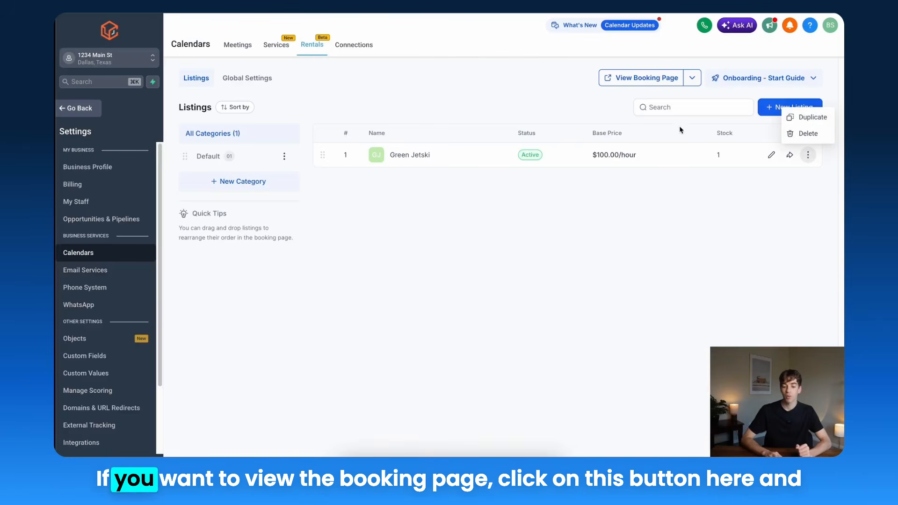
{"action": "left_click", "coordinate": [649, 82]}
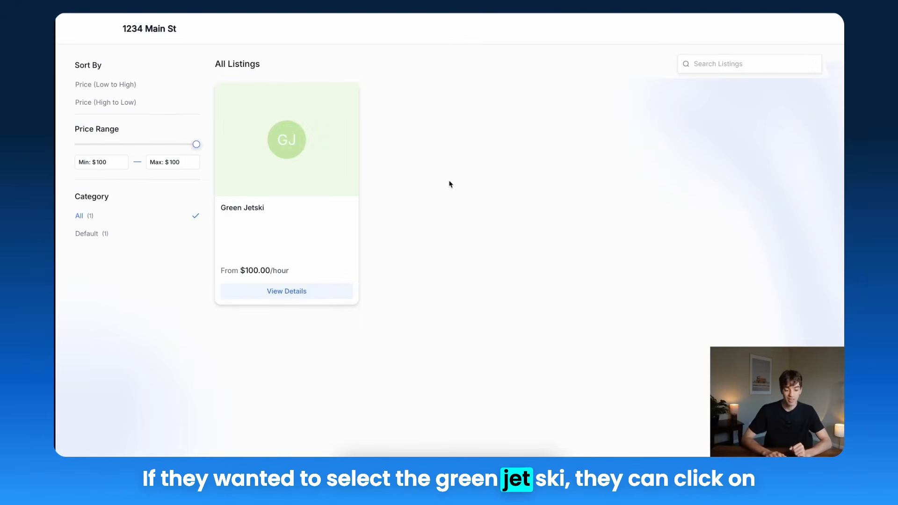
{"action": "left_click", "coordinate": [291, 268]}
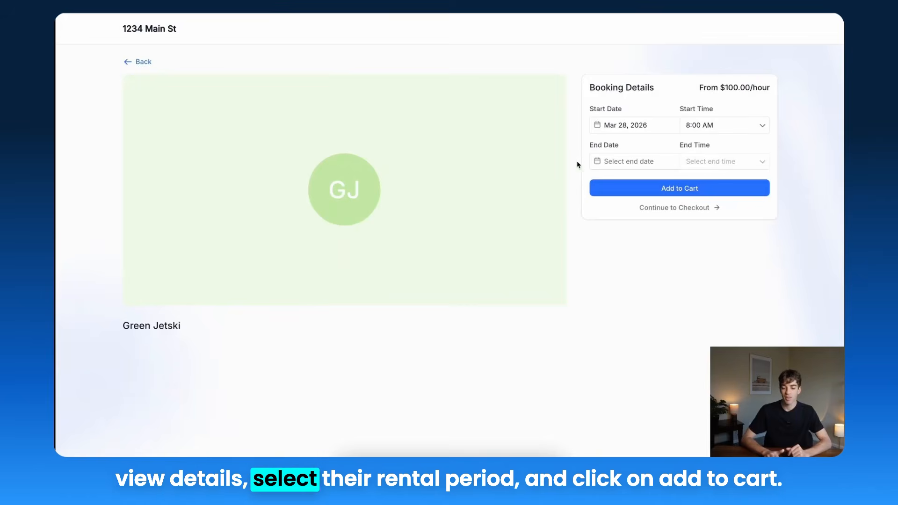
Step: Add the Green Jetski booking to the cart and continue to checkout
{"action": "left_click", "coordinate": [653, 189]}
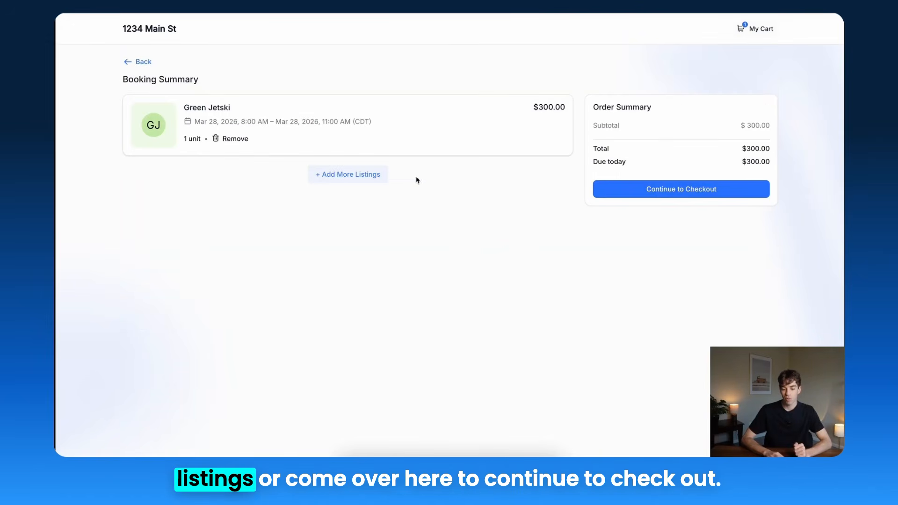
{"action": "left_click", "coordinate": [693, 191]}
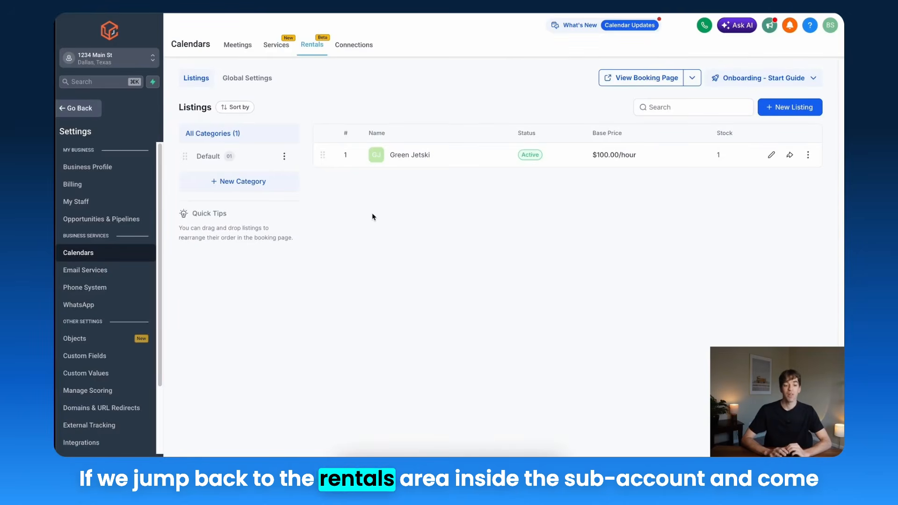
Step: Browse the rentals Global Settings: booking settings, booking page, payment settings and notifications
{"action": "left_click", "coordinate": [250, 81]}
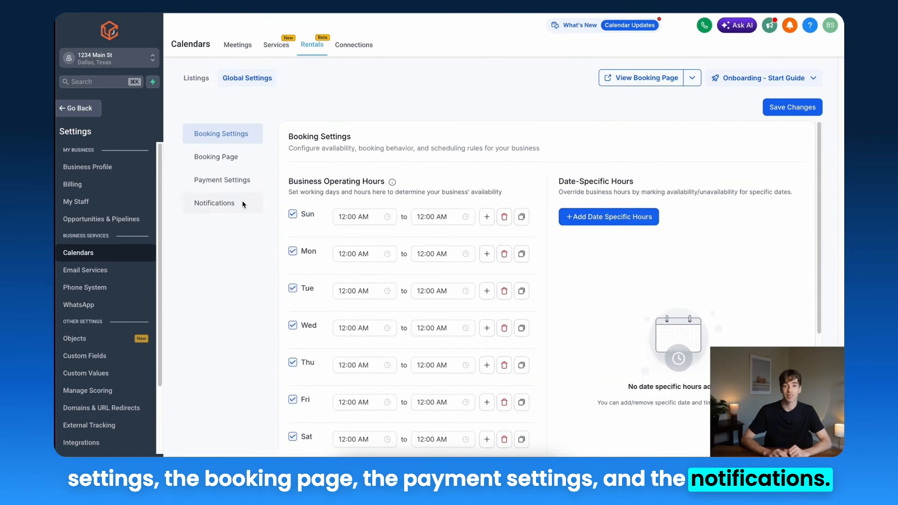
{"action": "scroll", "coordinate": [304, 244], "scroll_direction": "down", "scroll_amount": 3}
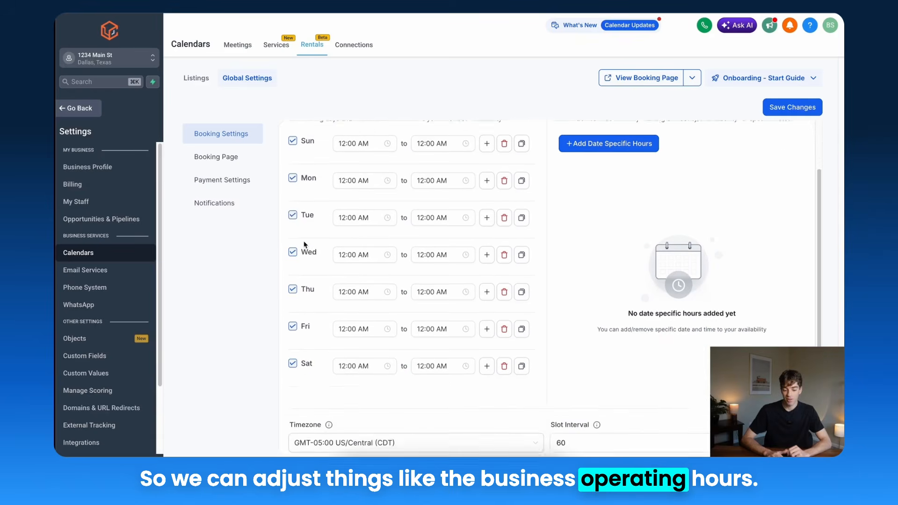
{"action": "left_click", "coordinate": [228, 157]}
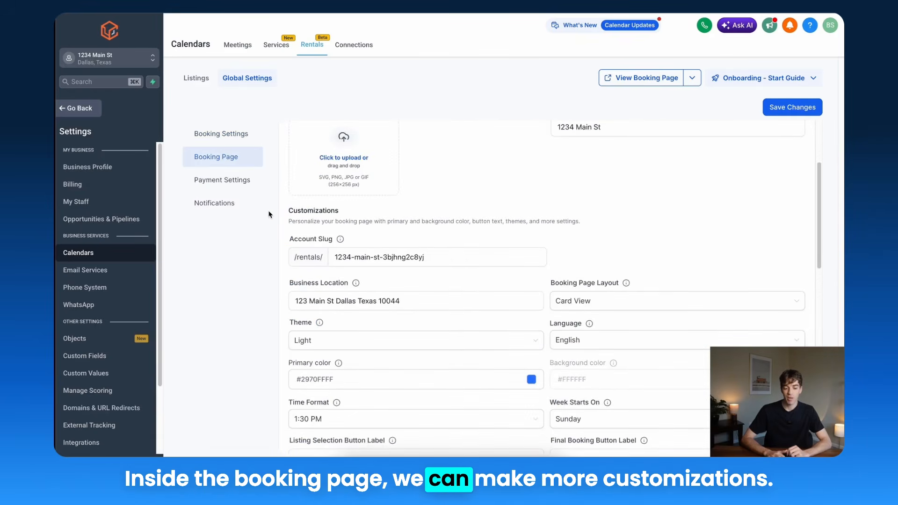
{"action": "left_click", "coordinate": [236, 181]}
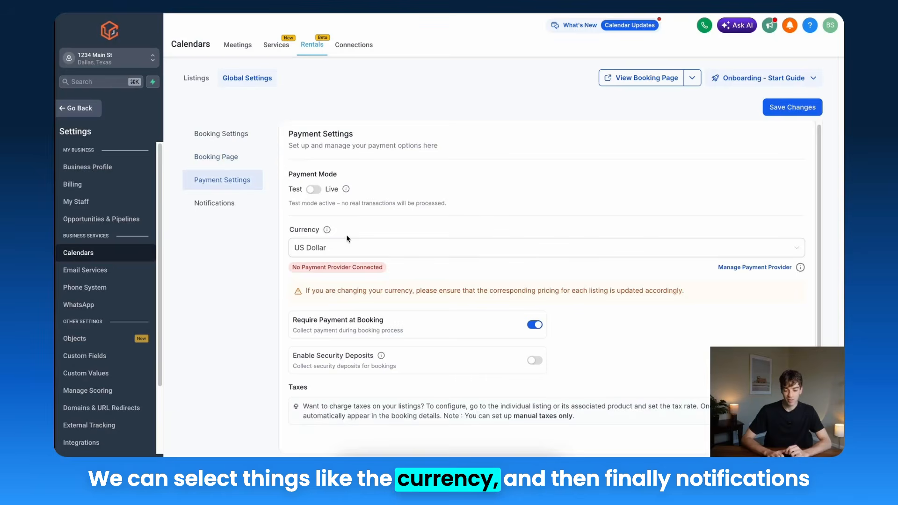
{"action": "left_click", "coordinate": [233, 204]}
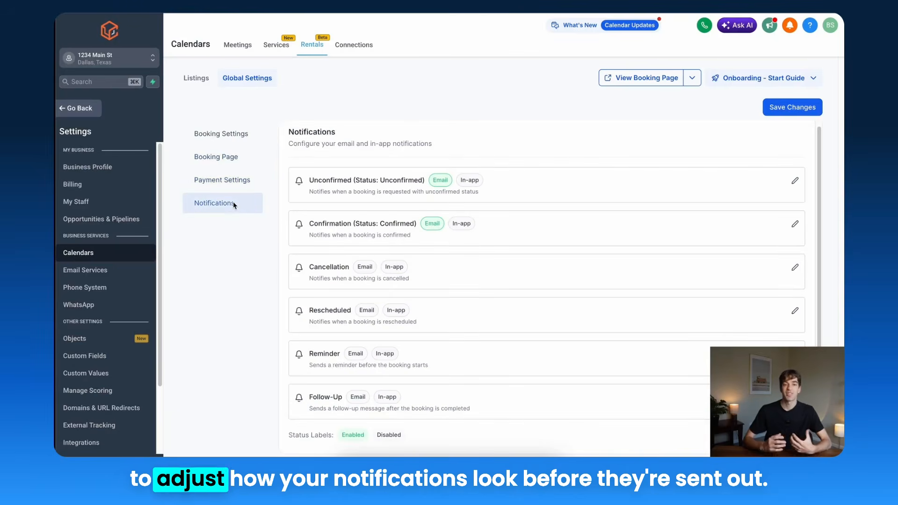